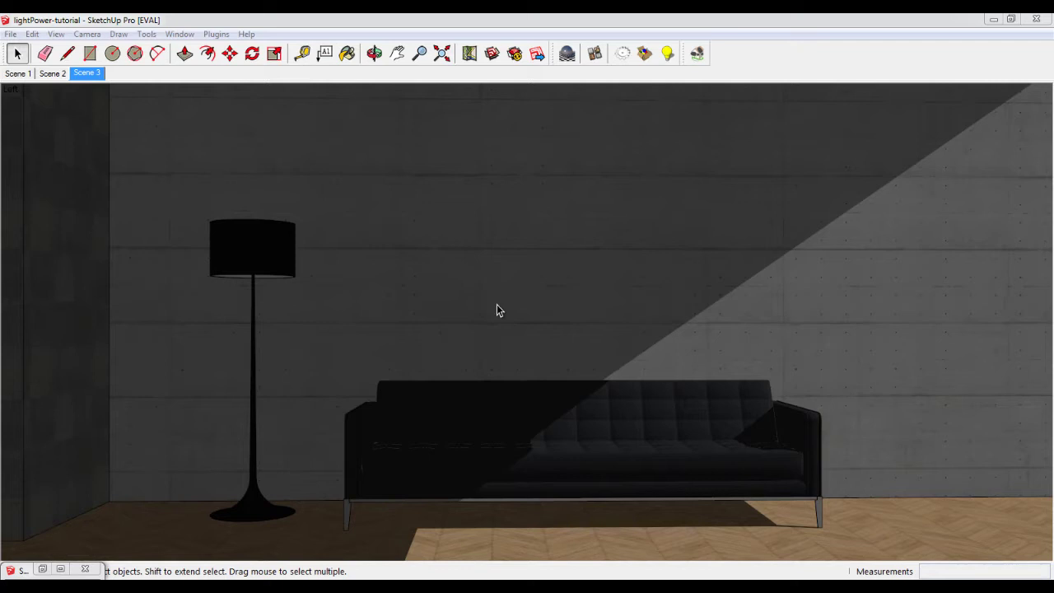
Compare the default, 0.2 and 3.0 Light Power renders, then revisit the 0.2 render
left_click(42, 568)
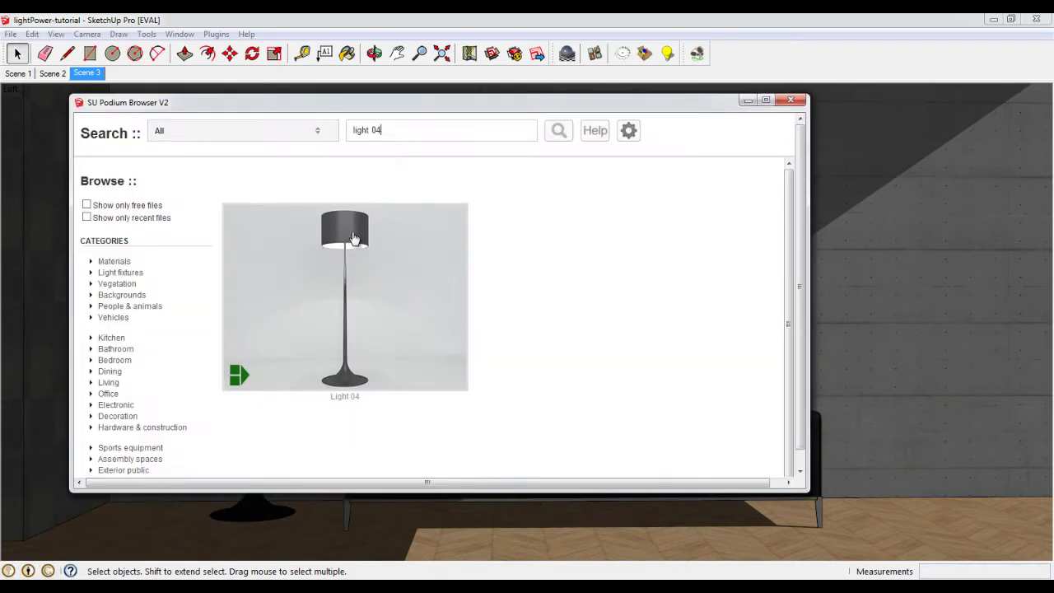
left_click(747, 101)
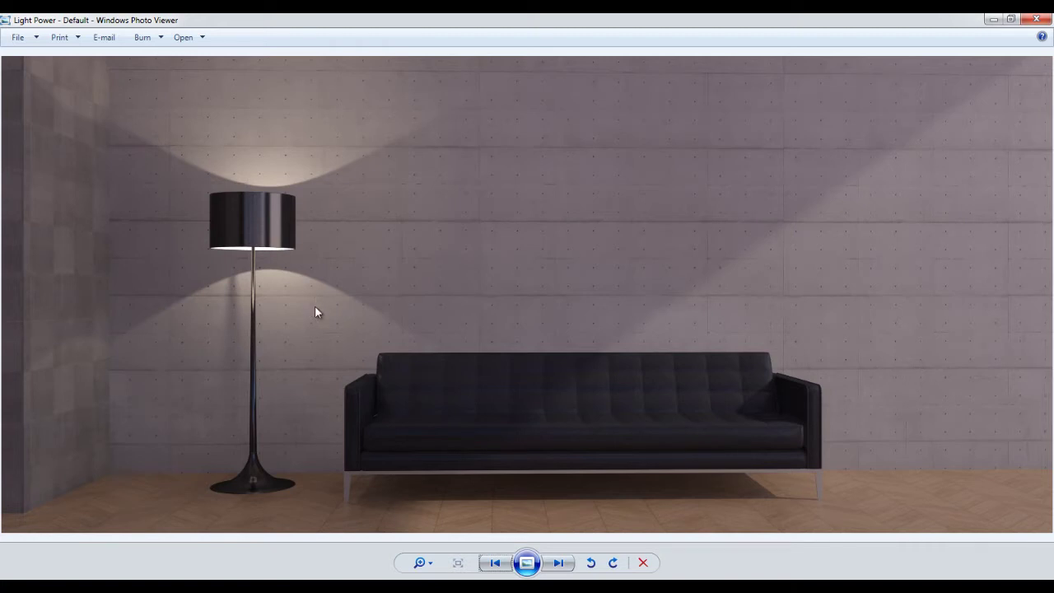
left_click(555, 564)
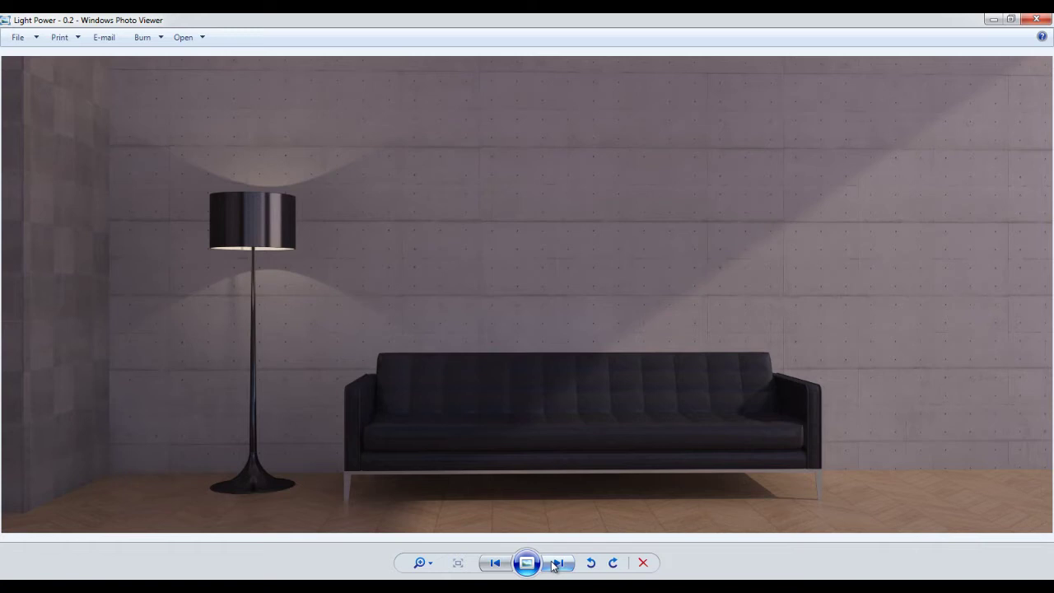
left_click(555, 564)
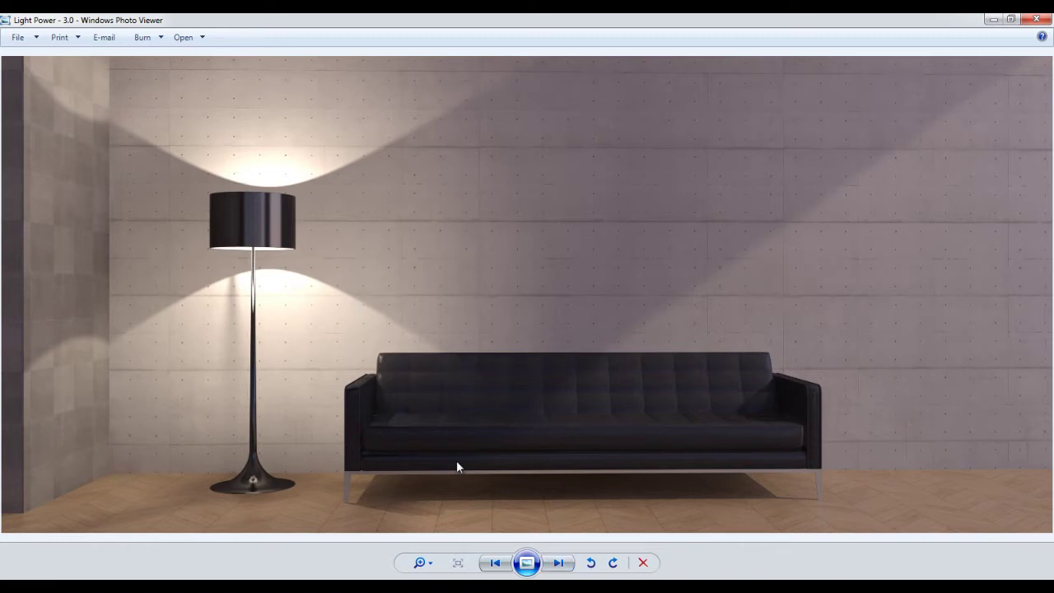
left_click(496, 562)
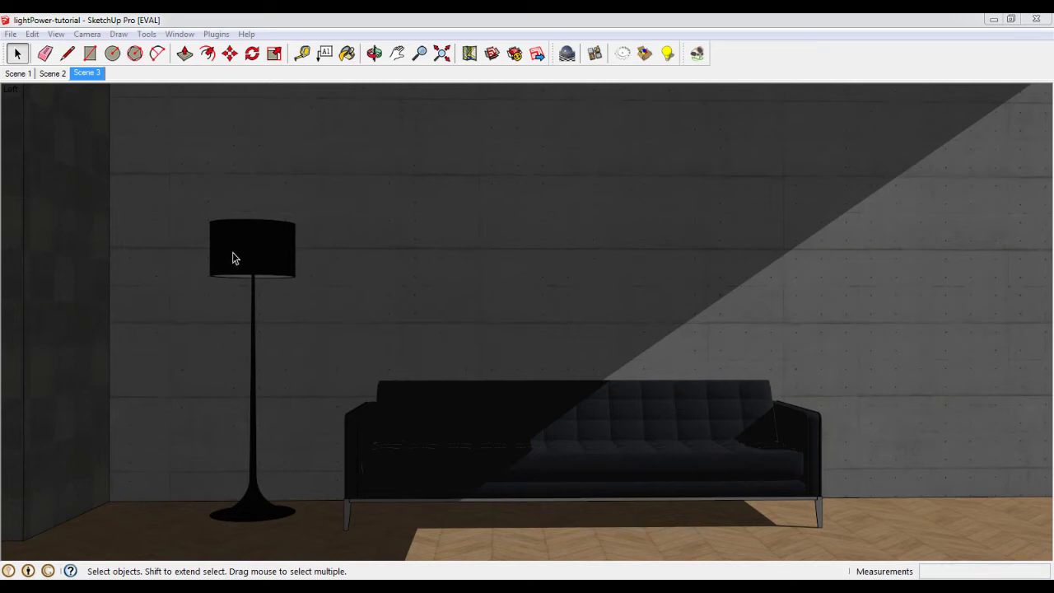
Select the floor lamp and orbit and zoom in to look down into its shade
left_click(264, 250)
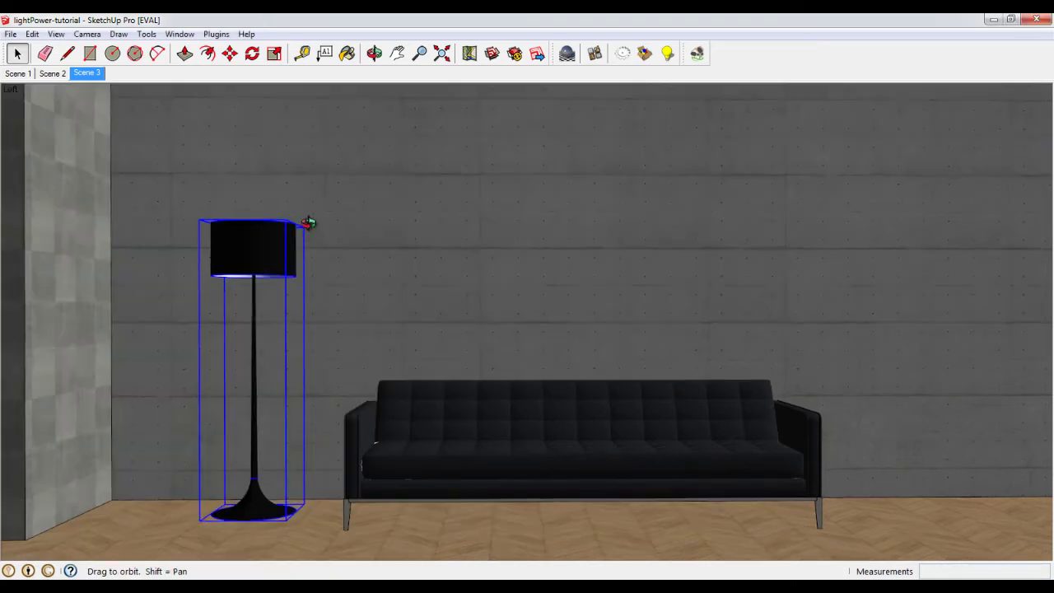
mouse_move(308, 223)
middle_mouse_down()
mouse_move(283, 366)
mouse_move(278, 231)
mouse_move(445, 313)
mouse_move(476, 255)
mouse_move(466, 365)
middle_mouse_up()
scroll(482, 298, "up", 3)
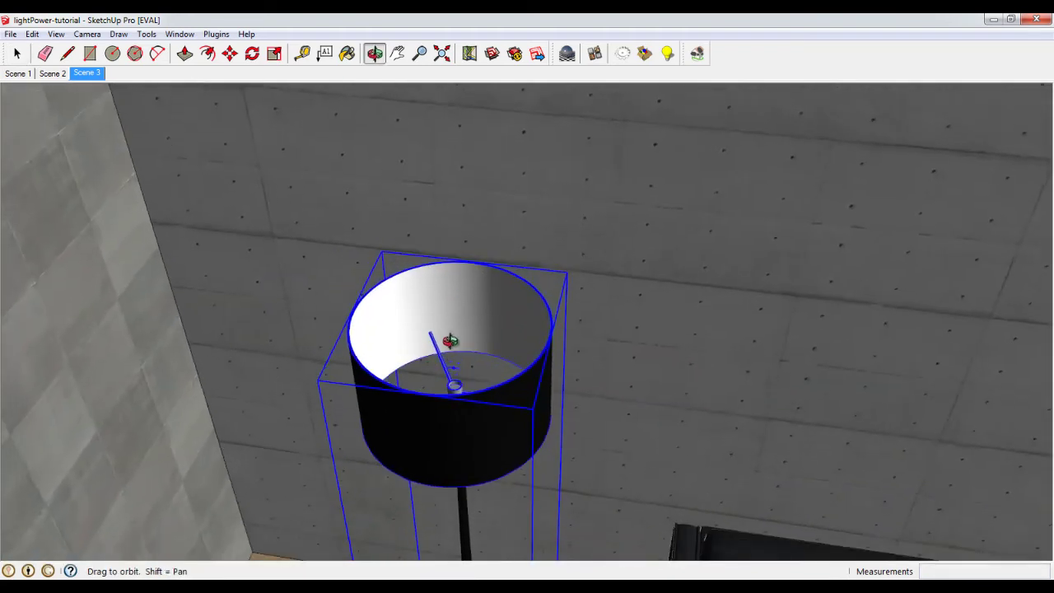
scroll(455, 379, "up", 3)
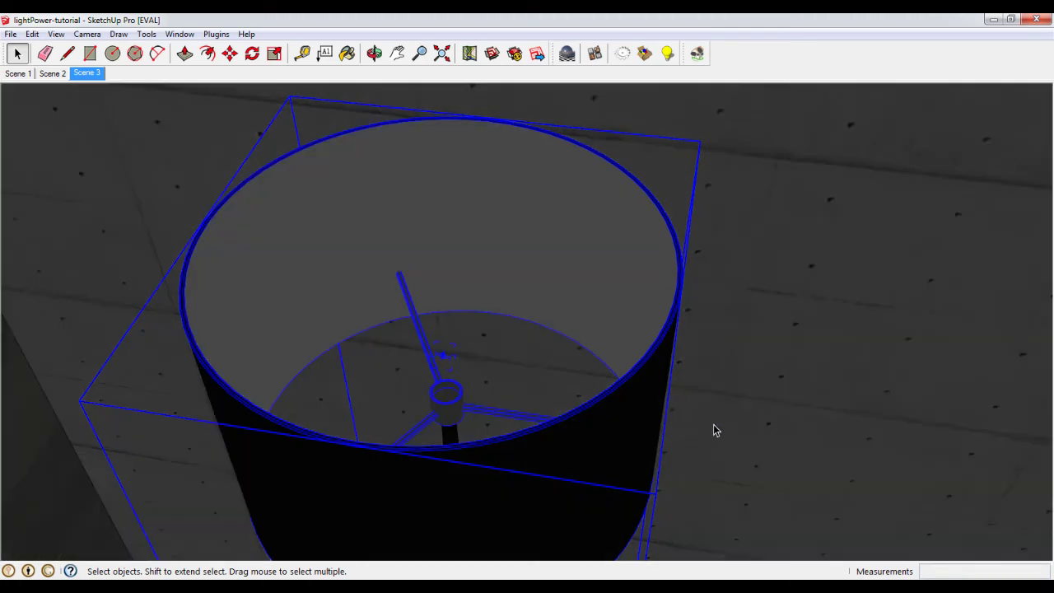
View the shade side-on, zoom back out to Scene 3, and reselect the floor lamp
mouse_move(716, 428)
middle_mouse_down()
mouse_move(757, 313)
mouse_move(821, 397)
mouse_move(302, 230)
mouse_move(89, 86)
middle_mouse_up()
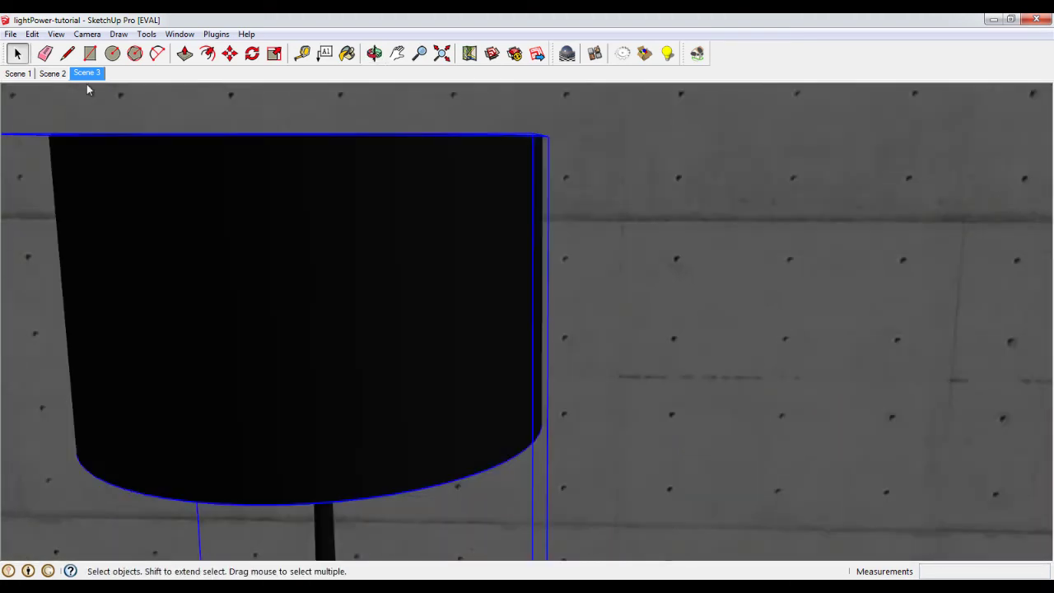
scroll(89, 86, "down", 3)
scroll(234, 159, "down", 2)
scroll(275, 188, "down", 2)
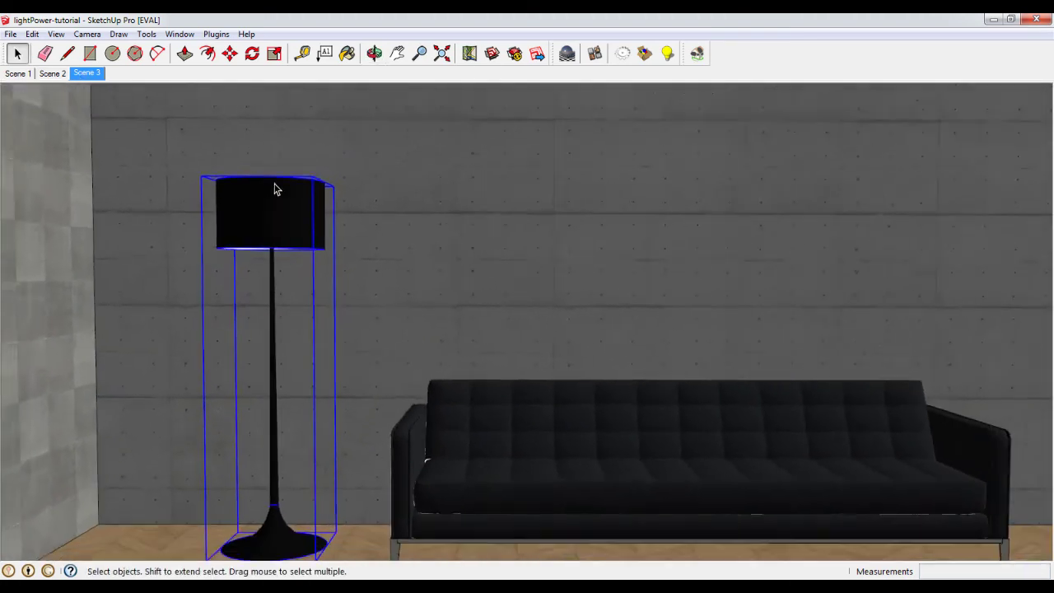
scroll(275, 186, "down", 2)
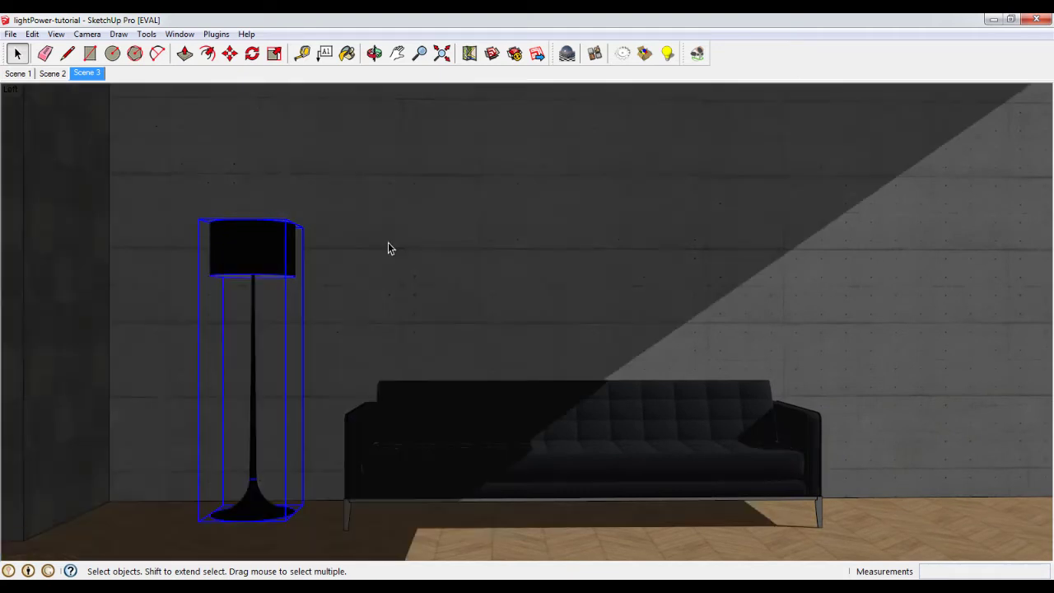
left_click(351, 251)
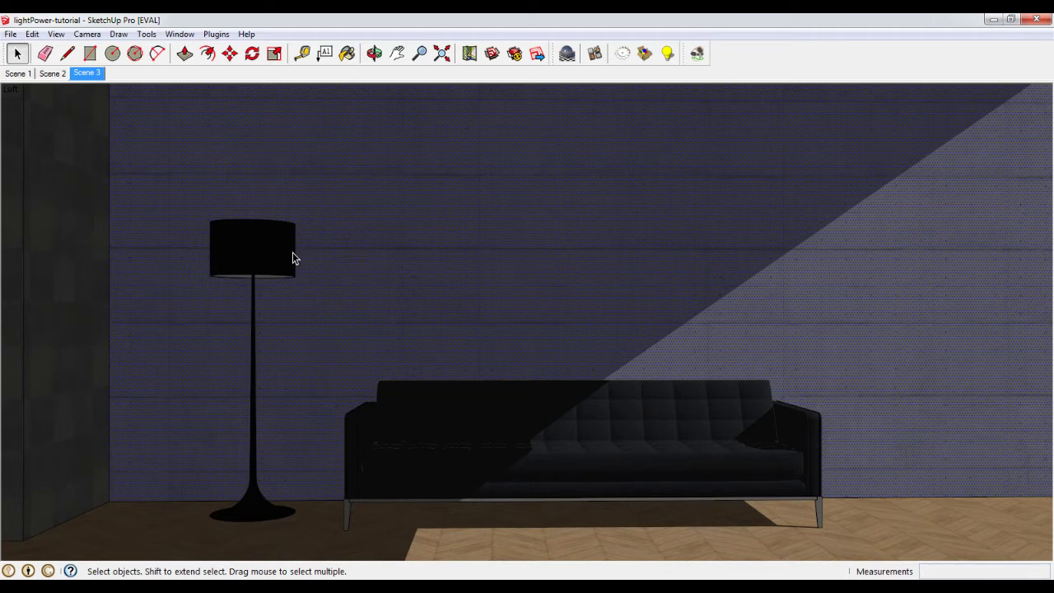
left_click(253, 260)
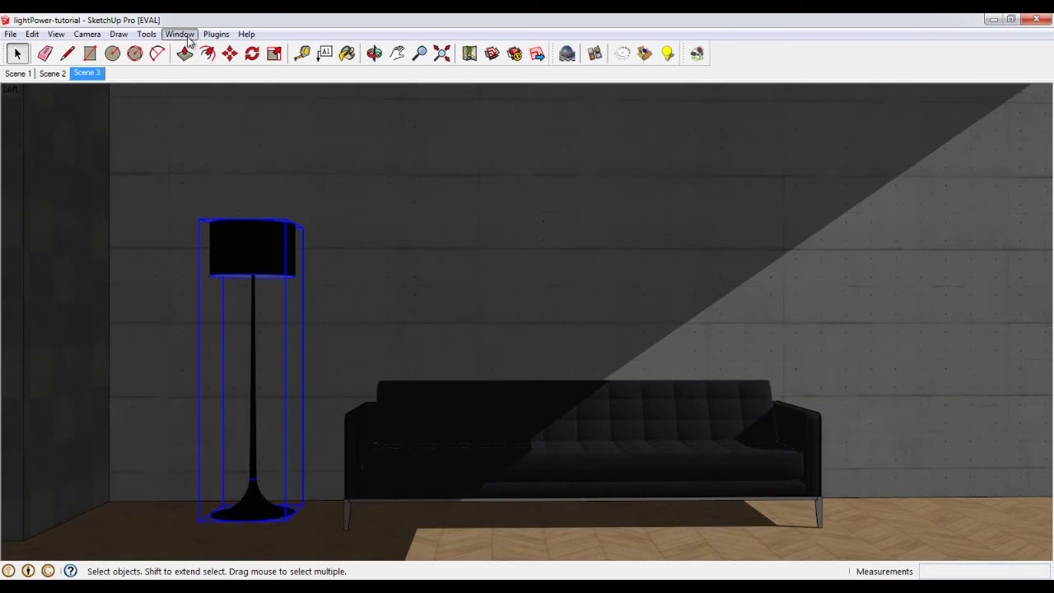
Show the Outliner and Podium Light System panels, collapsing the table lamp light's child entries
left_click(188, 38)
left_click(207, 146)
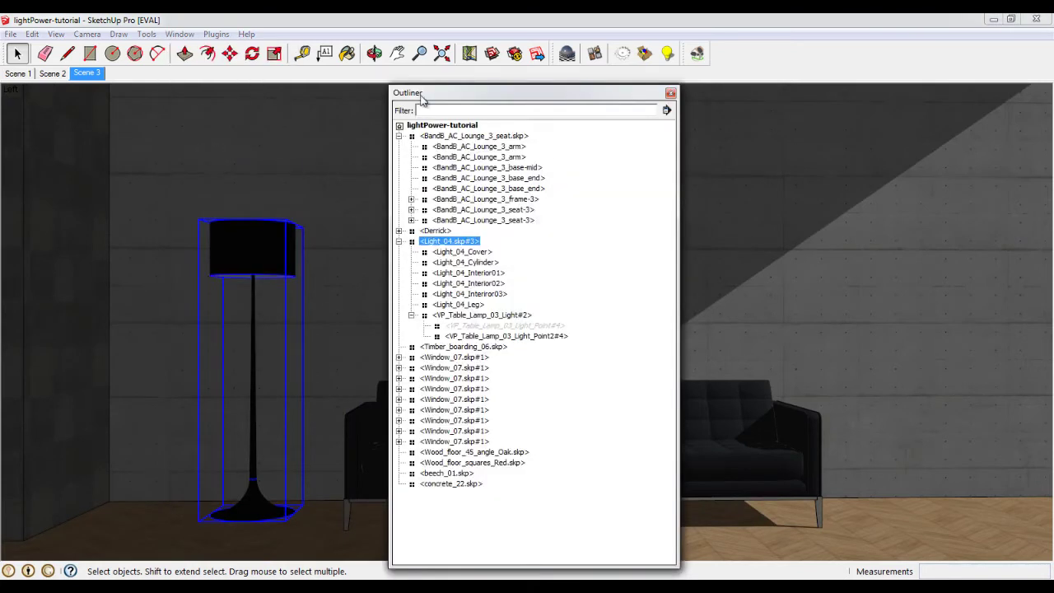
left_click_drag(422, 99, 430, 98)
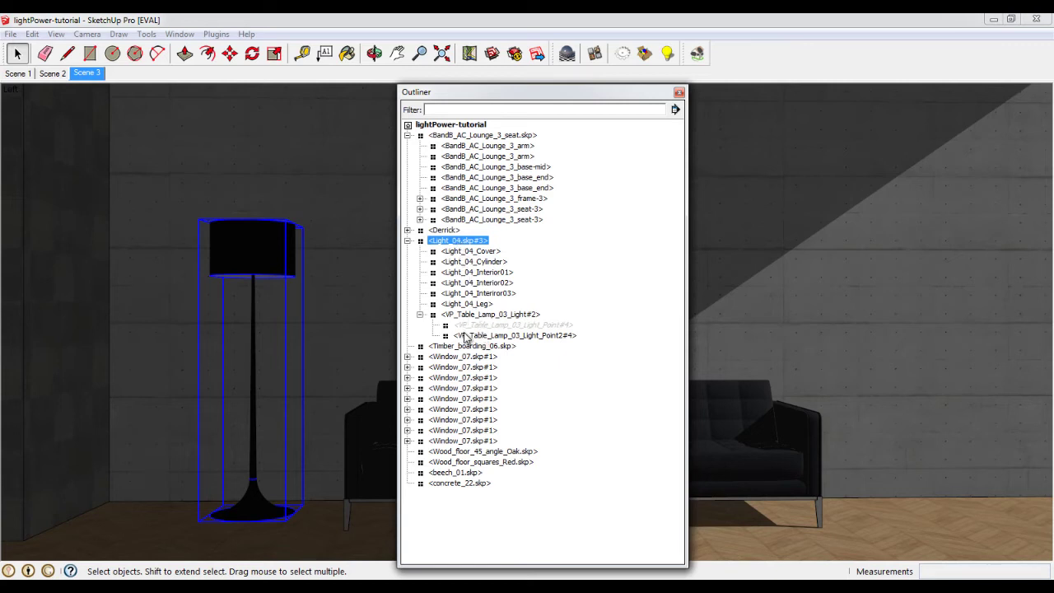
left_click(668, 54)
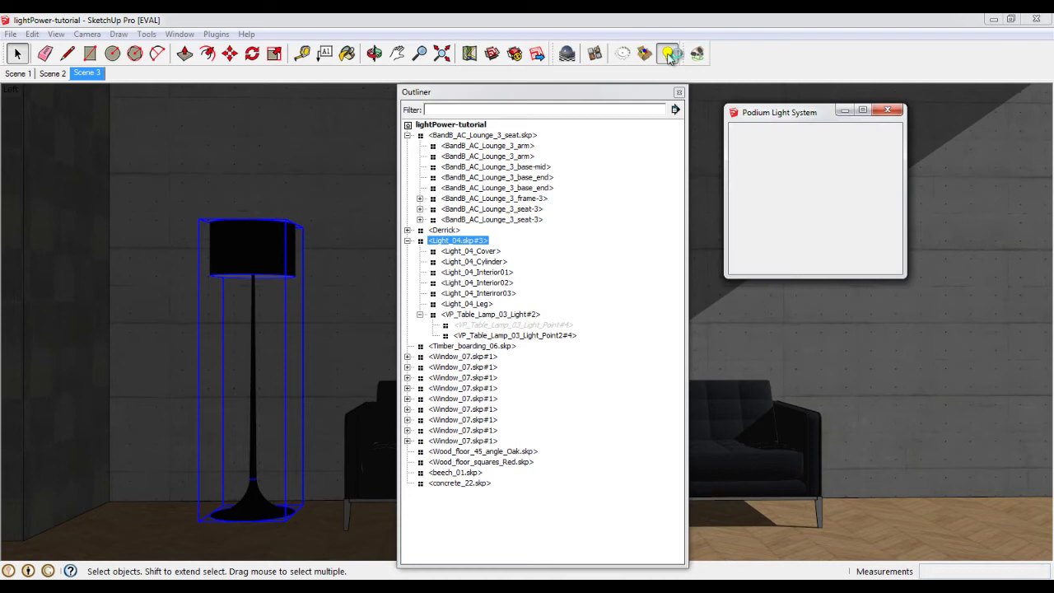
left_click_drag(799, 131, 737, 126)
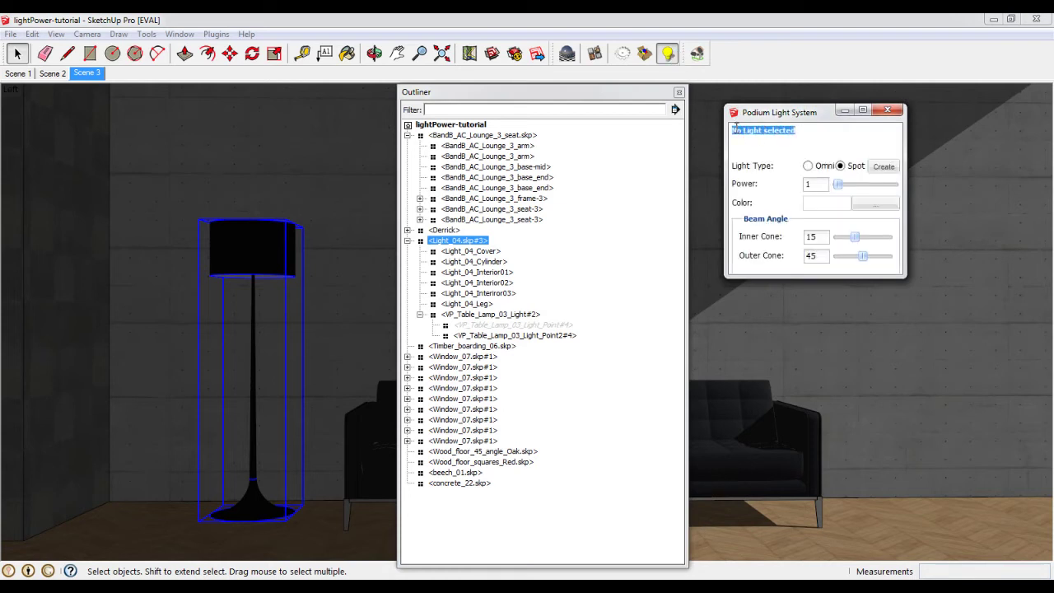
left_click(808, 140)
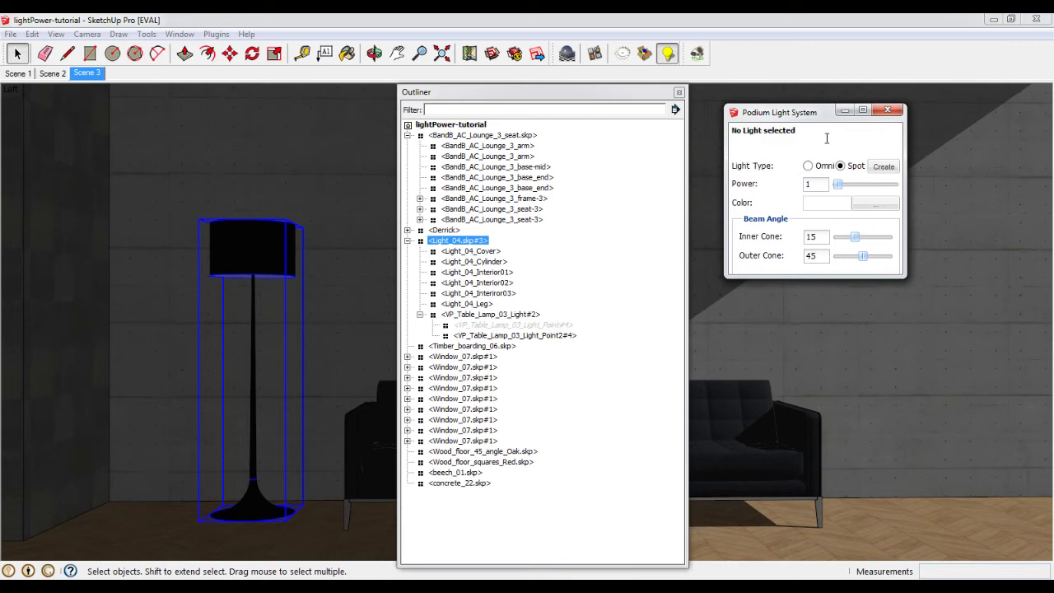
left_click(420, 315)
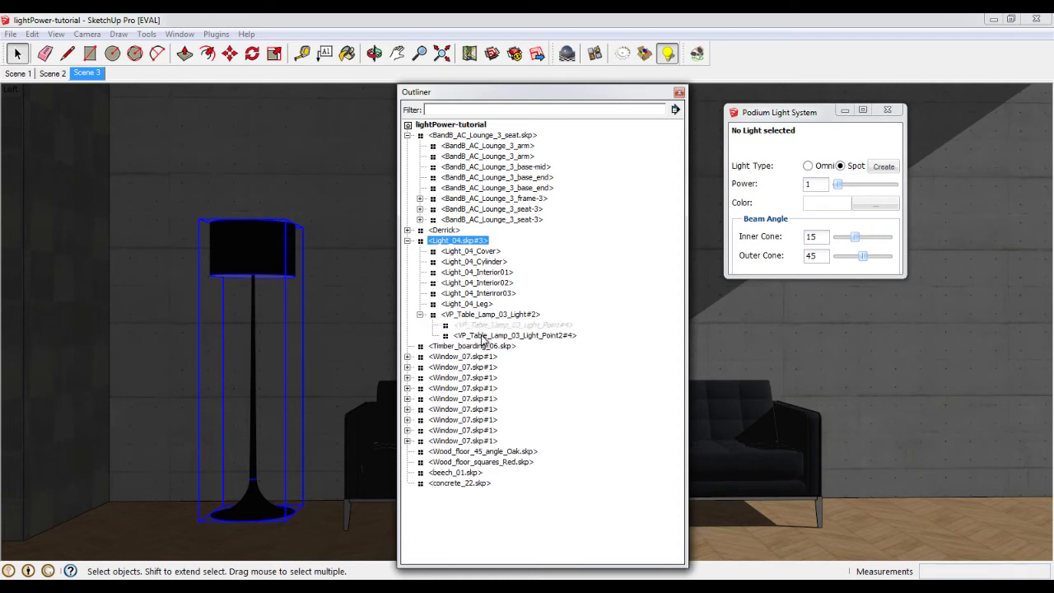
Load VP_Table_Lamp_03_Light_Point2#4 into the Podium light settings, showing its 0.7 power
left_click(484, 336)
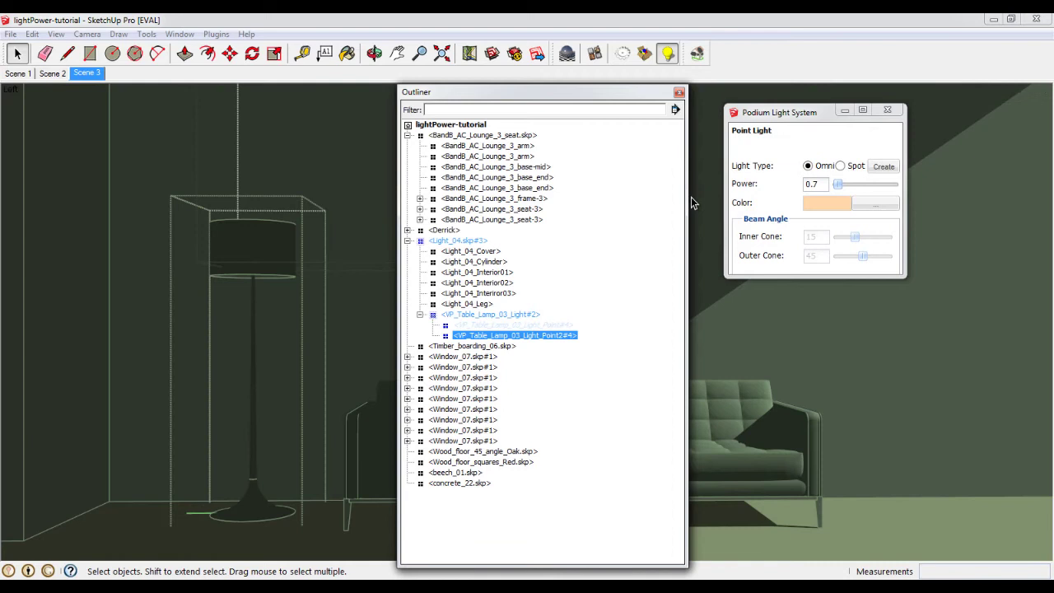
left_click_drag(803, 121, 796, 122)
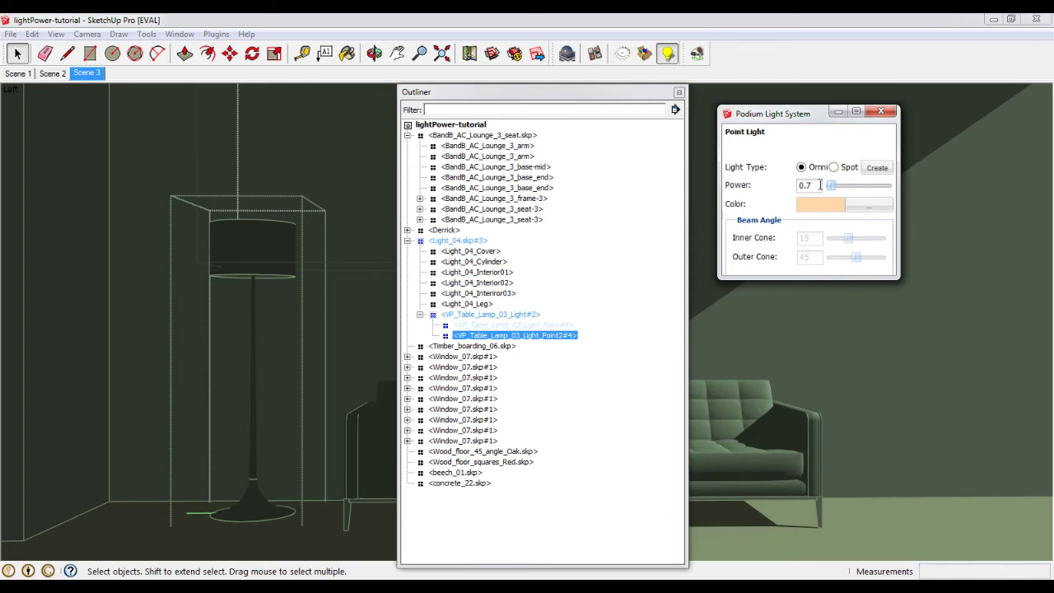
left_click_drag(797, 119, 788, 118)
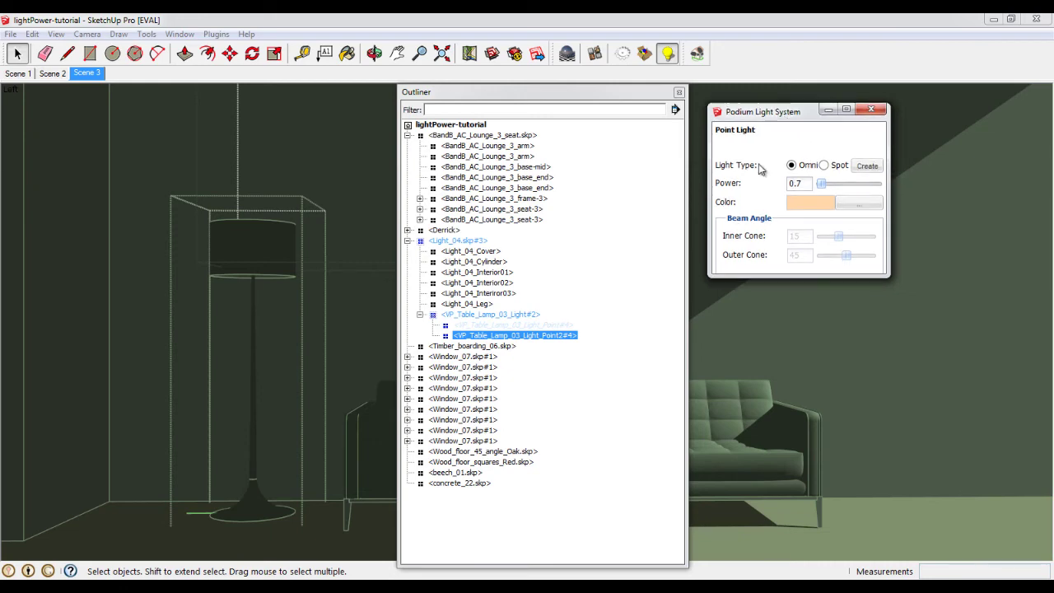
left_click(811, 183)
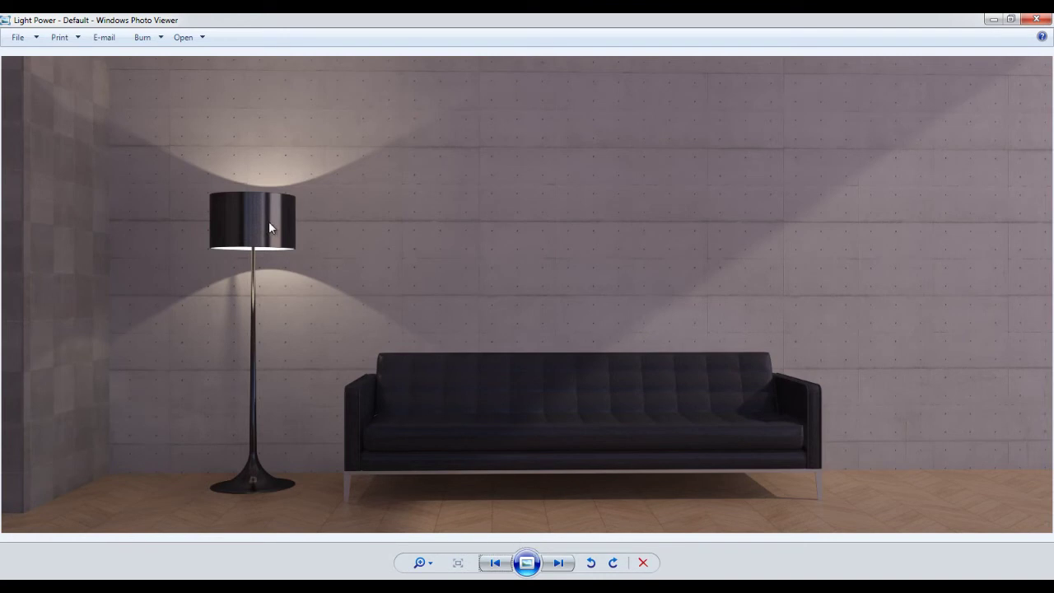
Set the floor lamp point light's power to 0.2, then close the Outliner and Podium panels
left_click(999, 20)
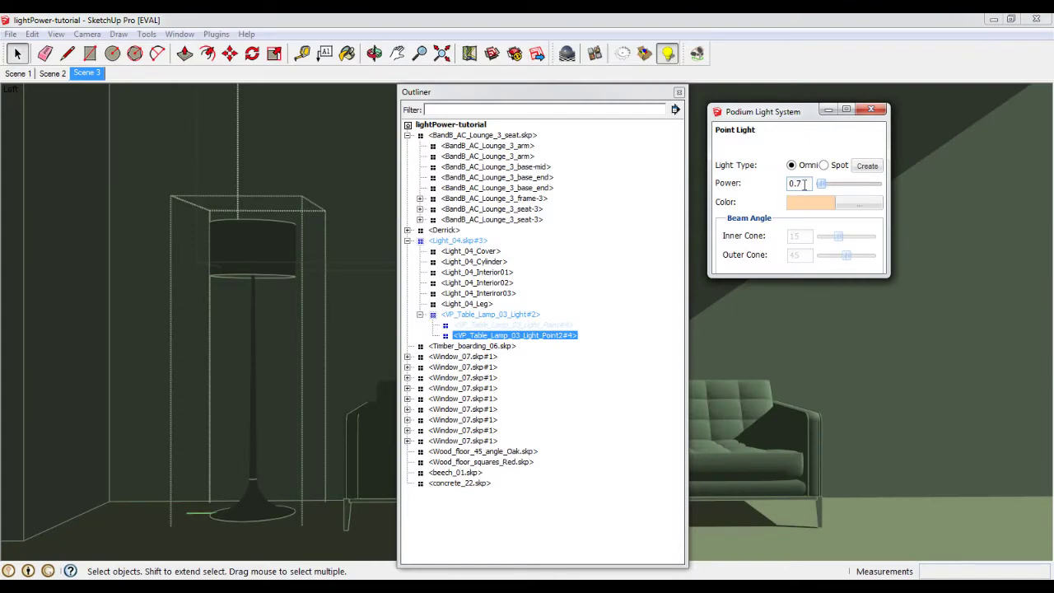
double_click(805, 183)
type("0.1")
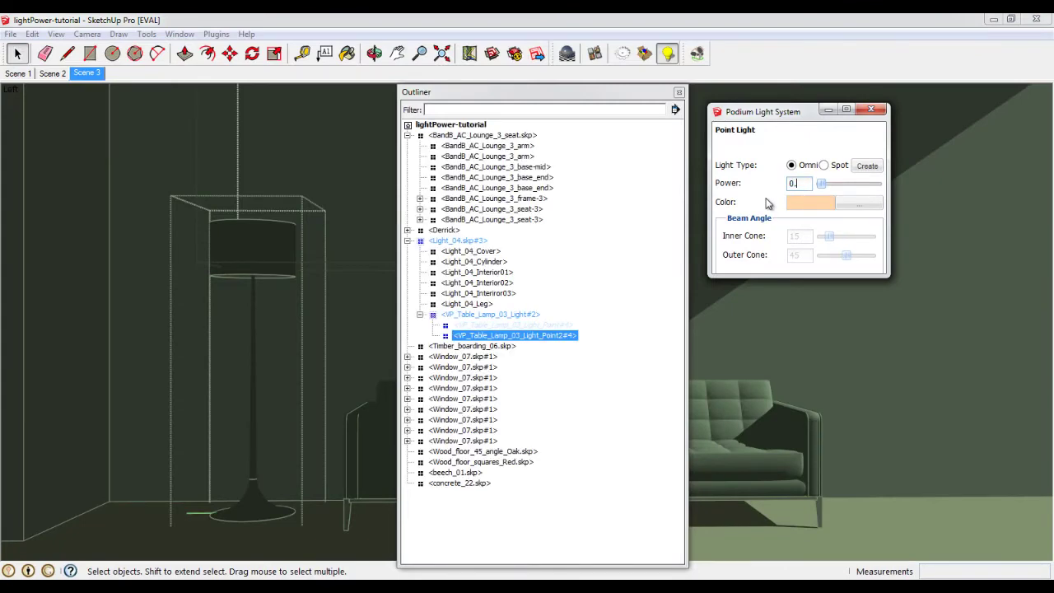
type("2")
key("BackSpace")
key("BackSpace")
type("2")
left_click(678, 92)
left_click(537, 267)
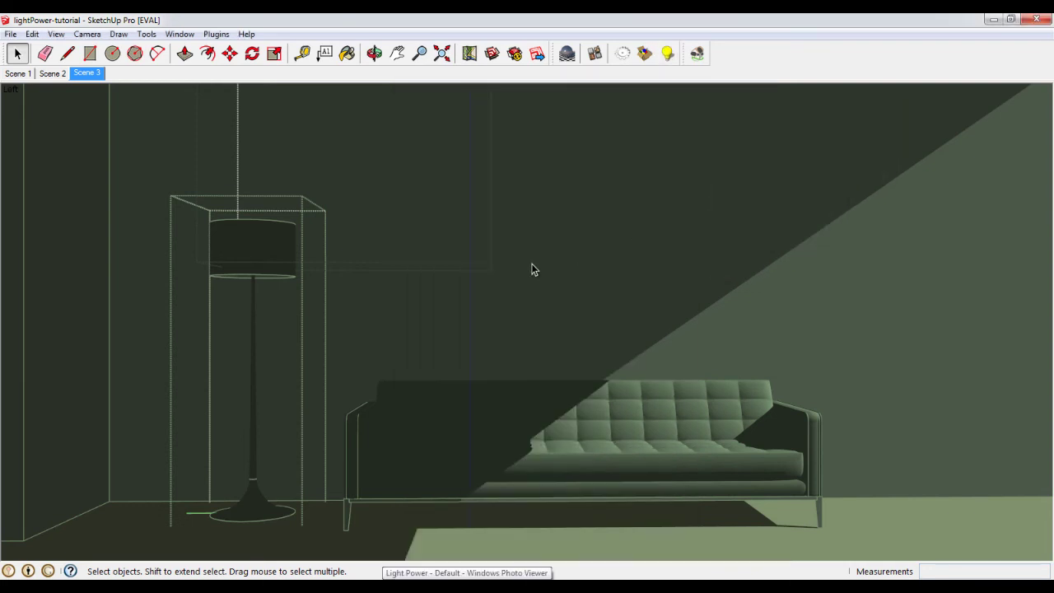
Show the Light Power 0.2 render in Photo Viewer
left_click(466, 589)
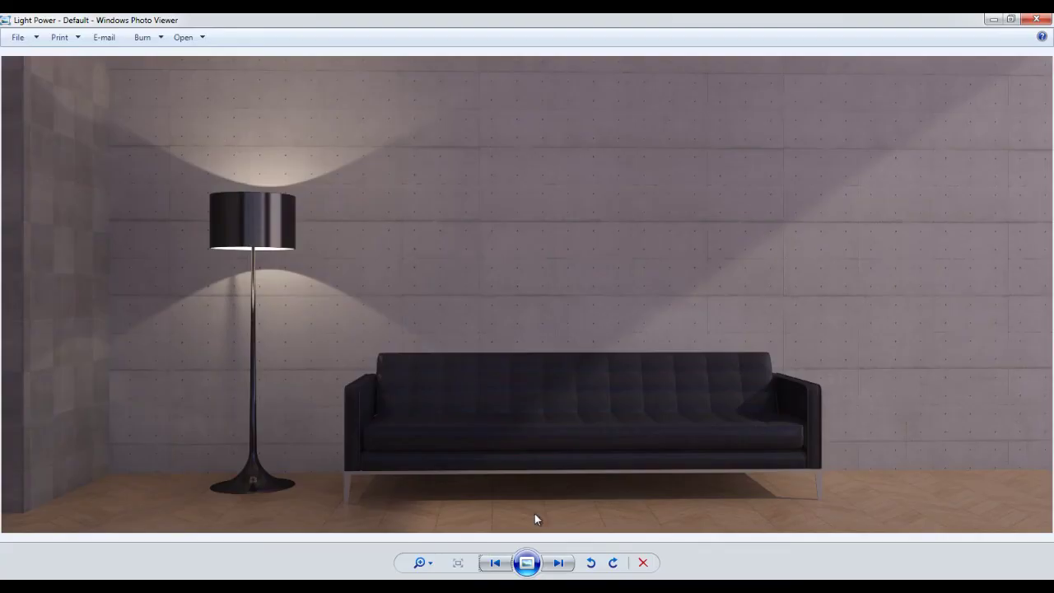
left_click(564, 563)
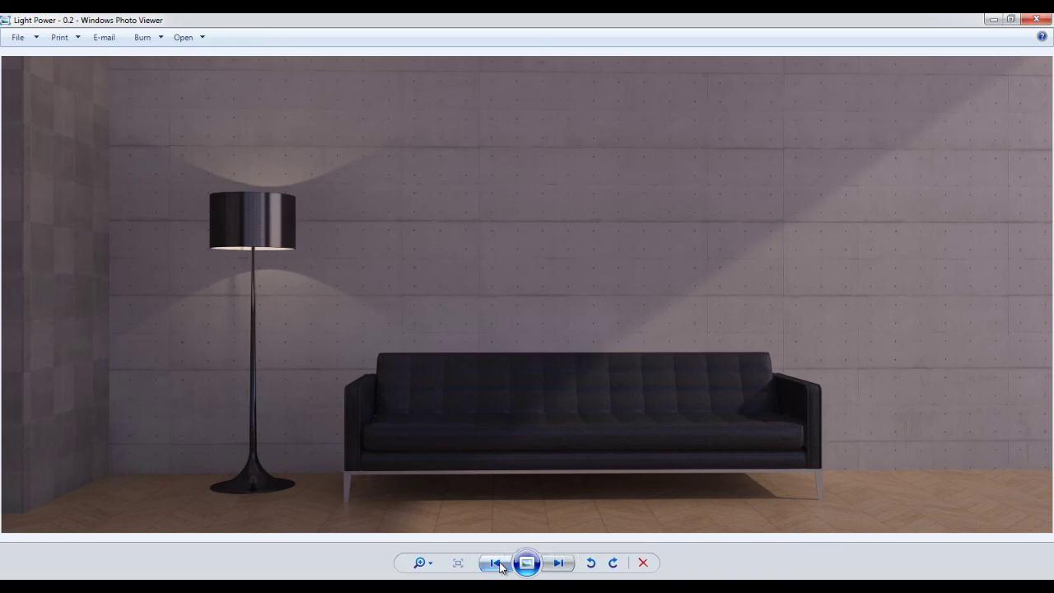
Reopen the Outliner, select the lamp's point light and set its Podium power to 3
left_click(437, 587)
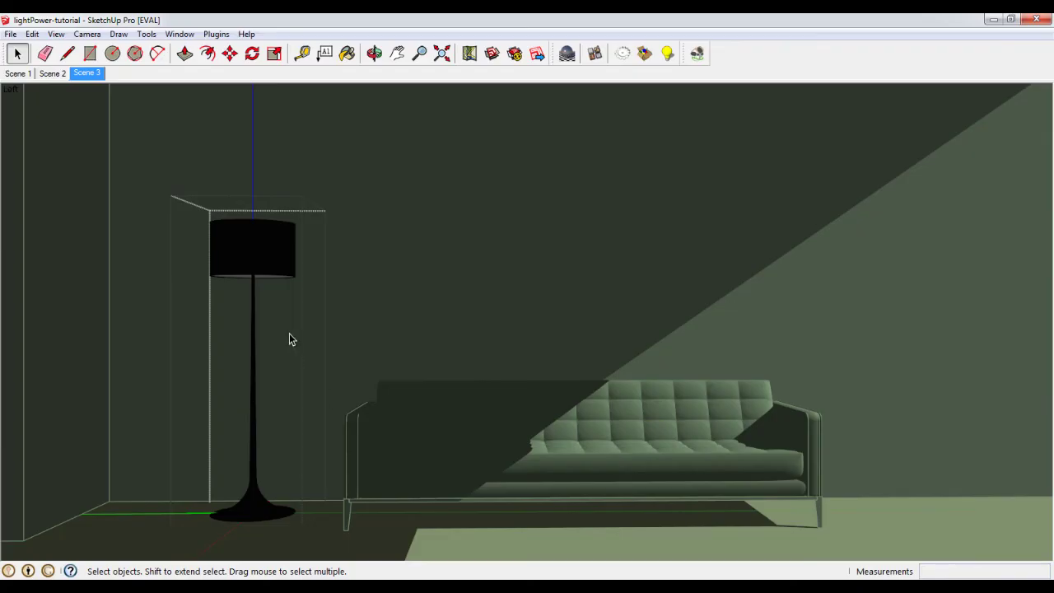
left_click(180, 33)
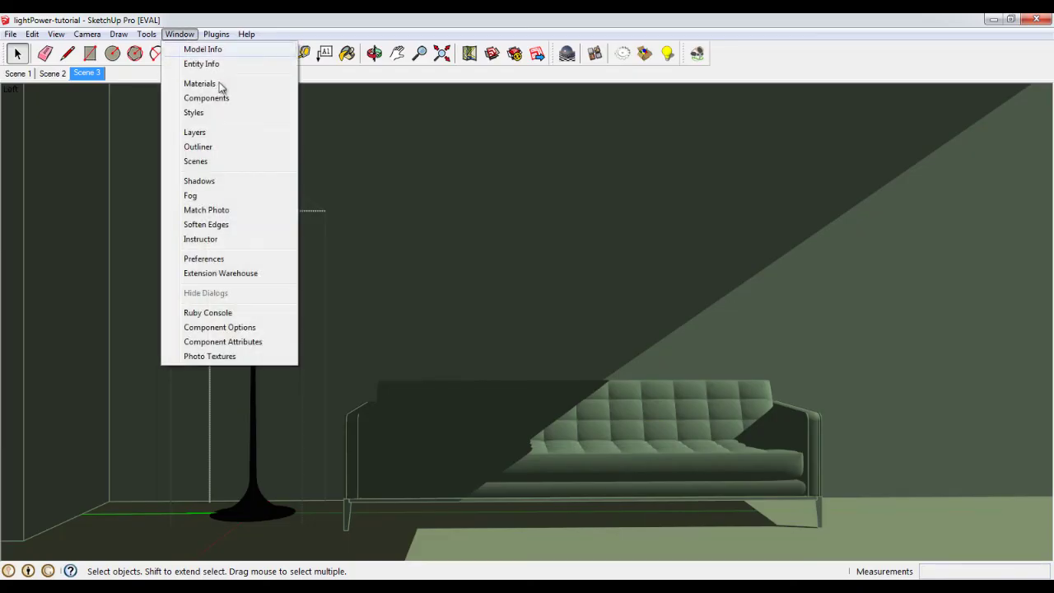
left_click(206, 151)
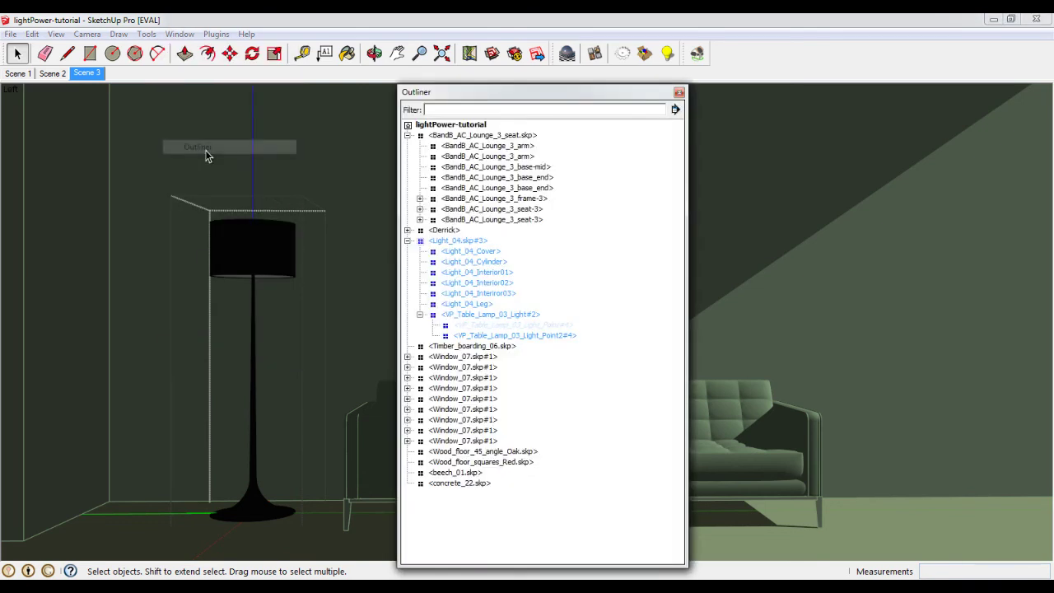
left_click(475, 336)
left_click(668, 54)
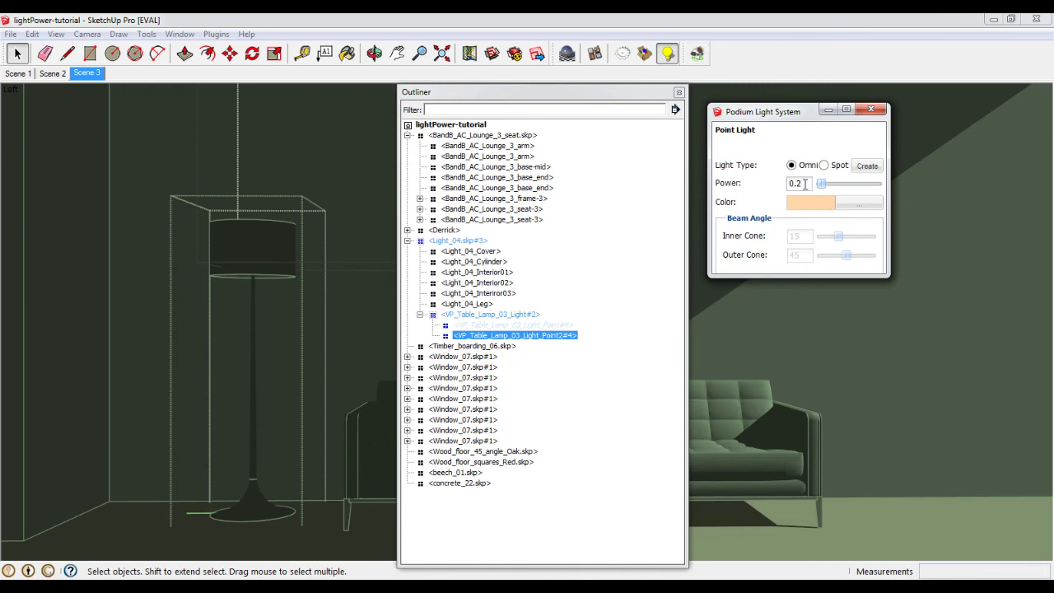
left_click_drag(805, 184, 780, 188)
type("3")
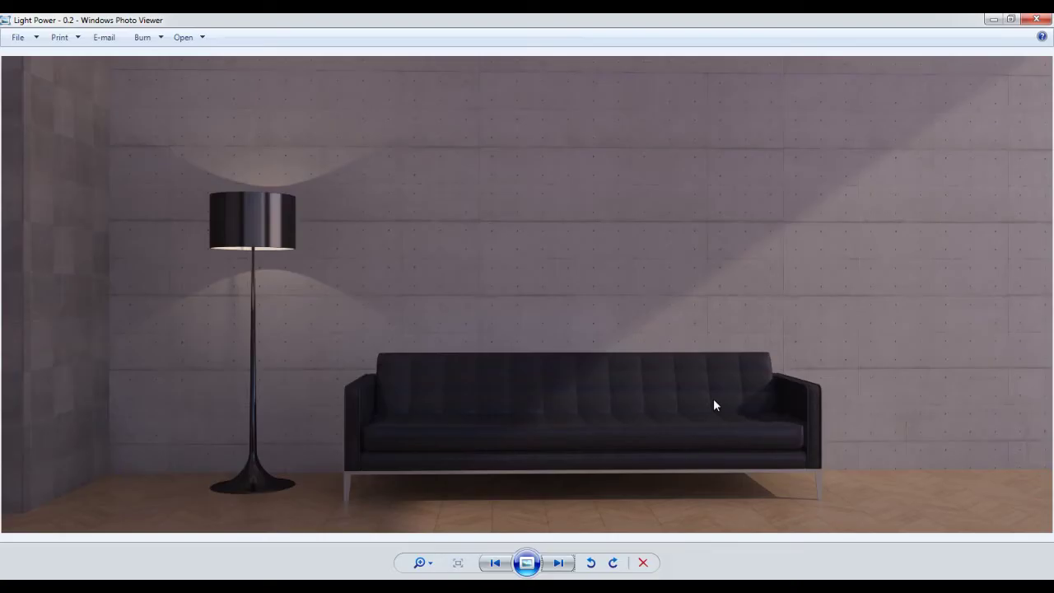
View the 3.0 Light Power render, then close the Outliner and Podium Light System panels
left_click(558, 562)
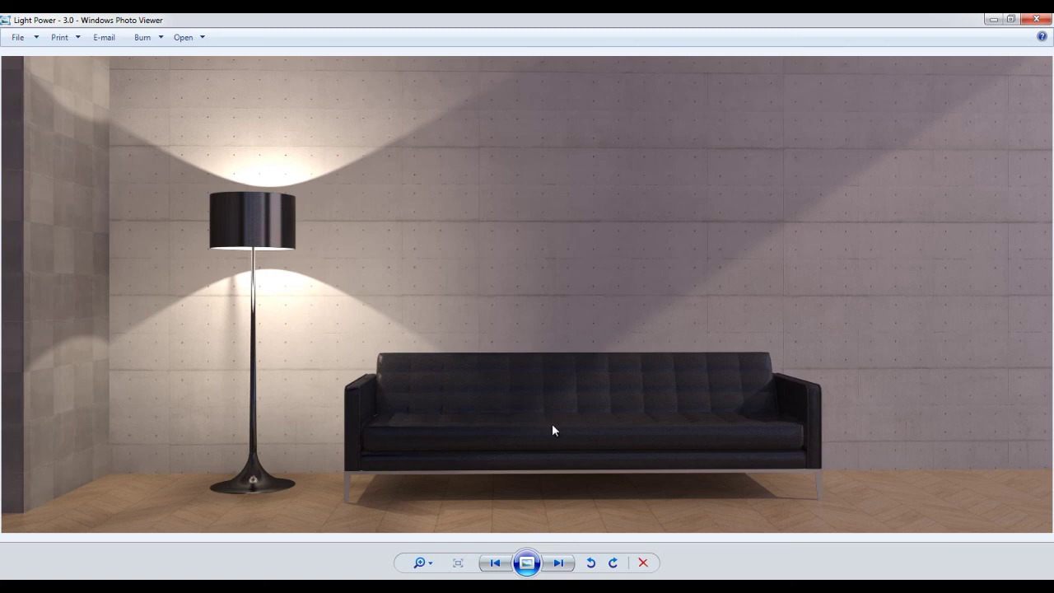
left_click(993, 20)
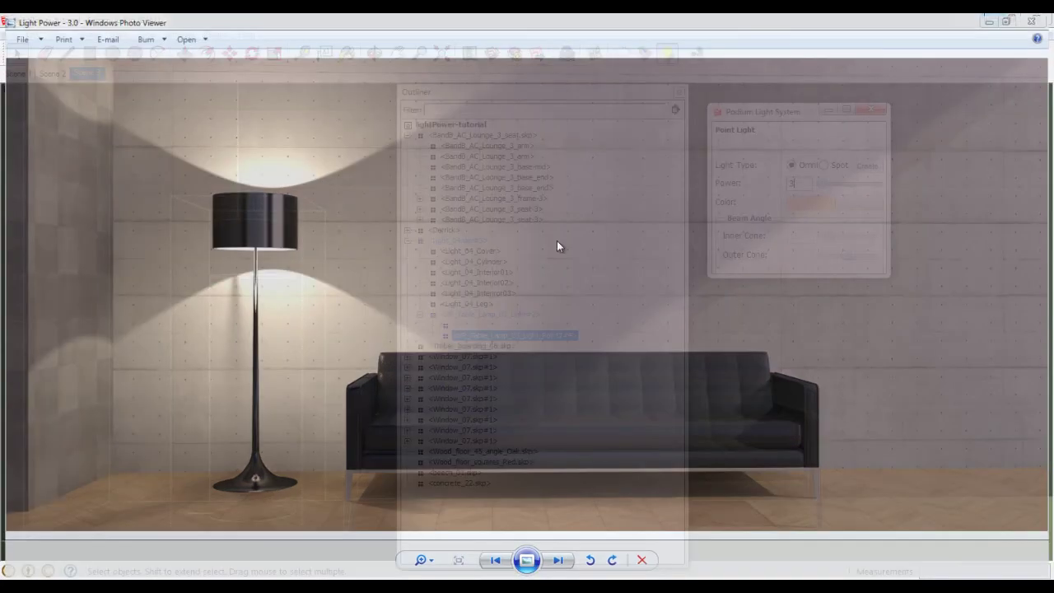
left_click(678, 91)
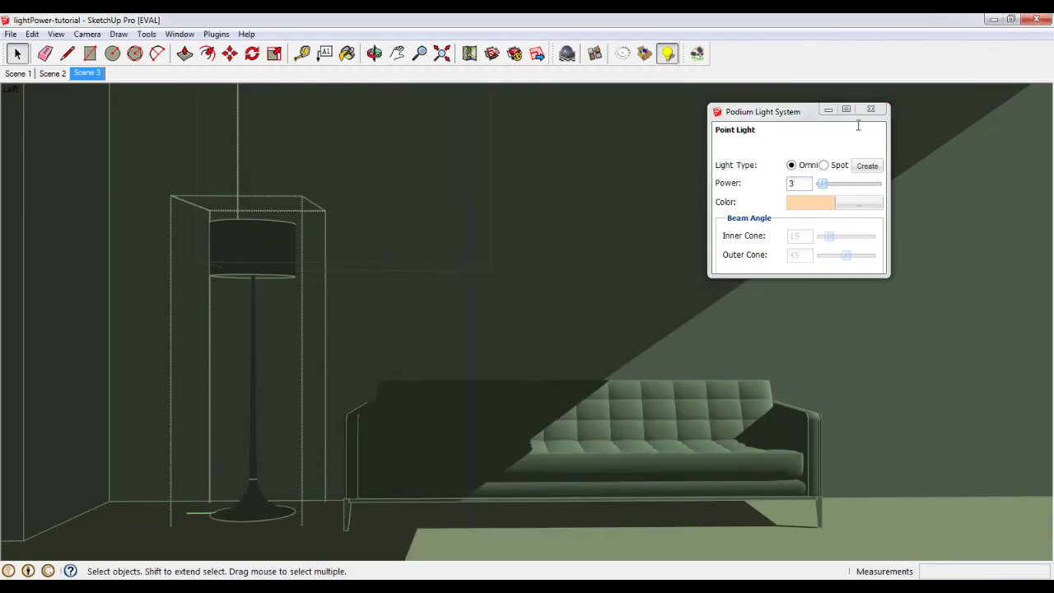
left_click(870, 109)
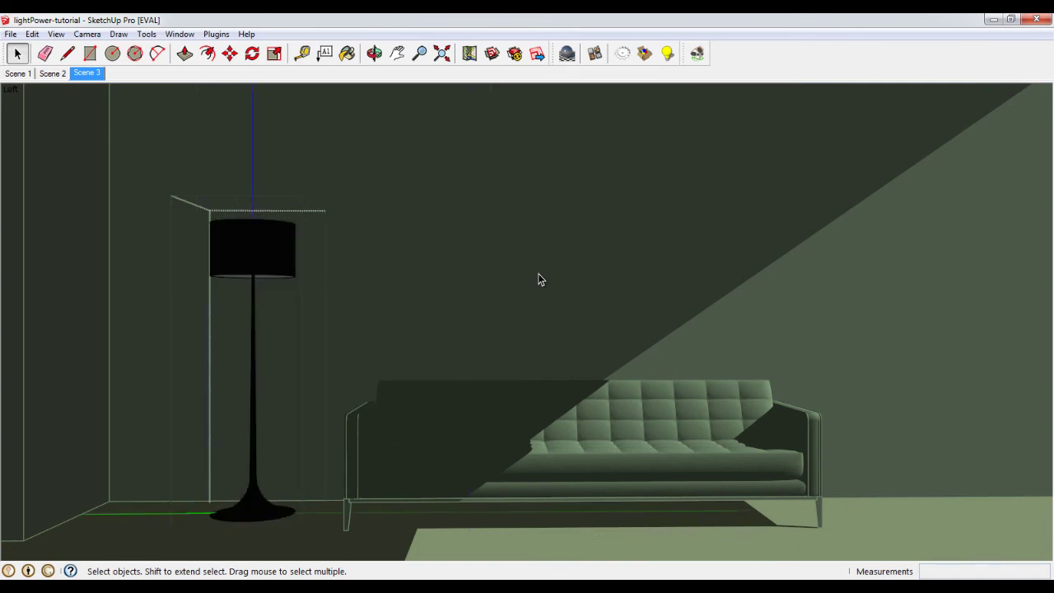